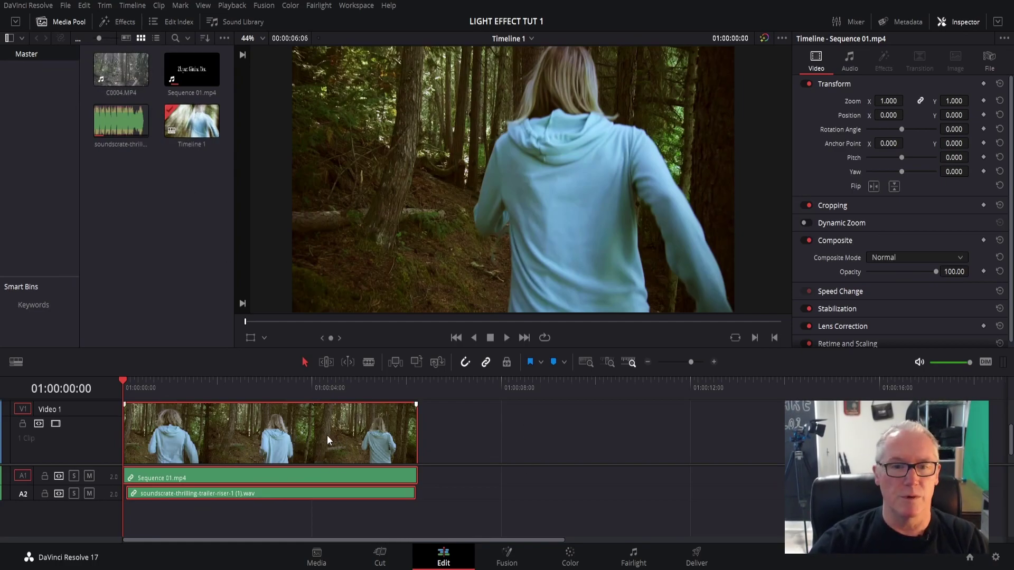
# Find Light Rays in the Open FX library and apply it to the forest clip on V1
pyautogui.click(125, 21)
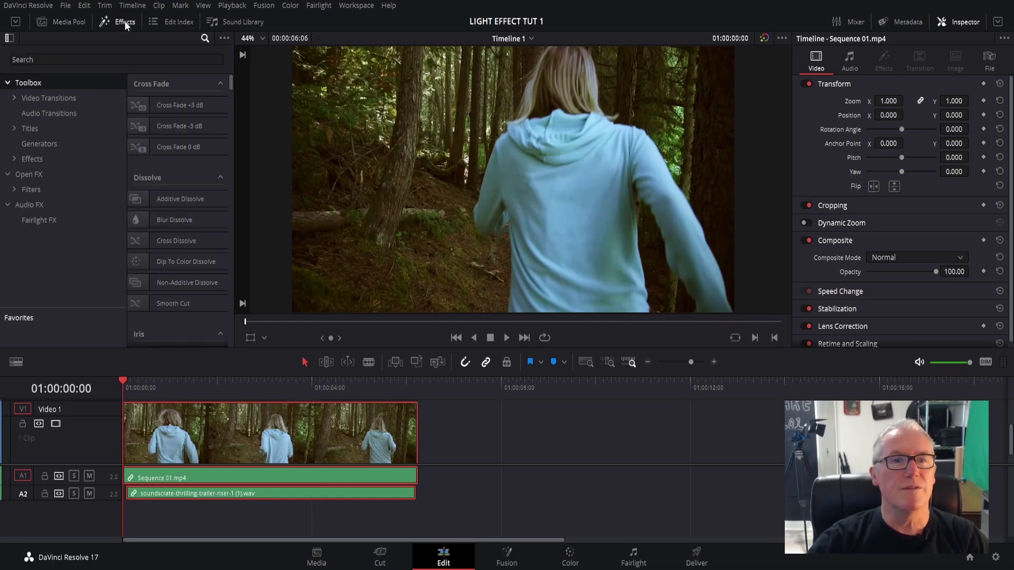
pyautogui.click(23, 175)
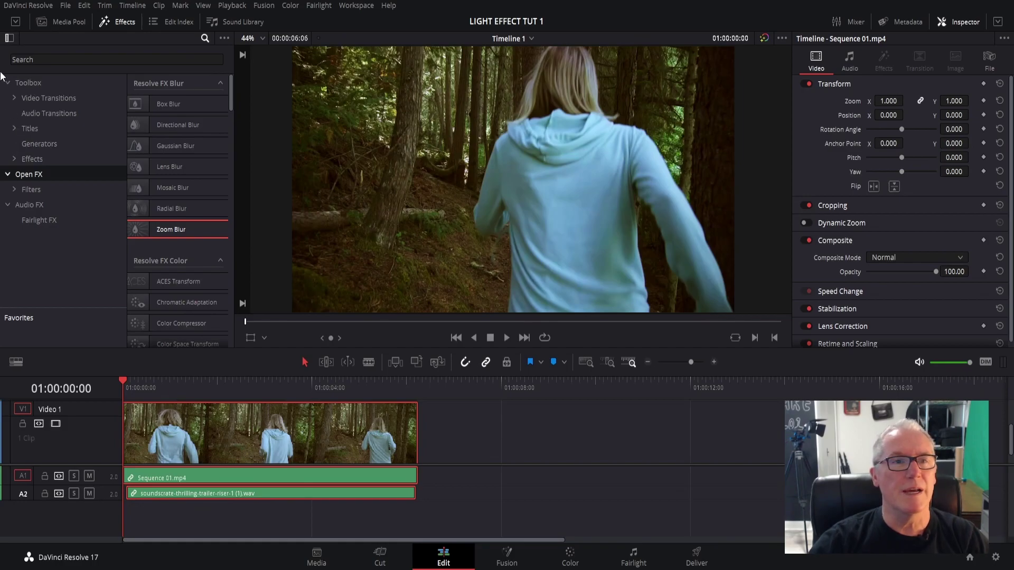
pyautogui.click(44, 58)
pyautogui.write('light')
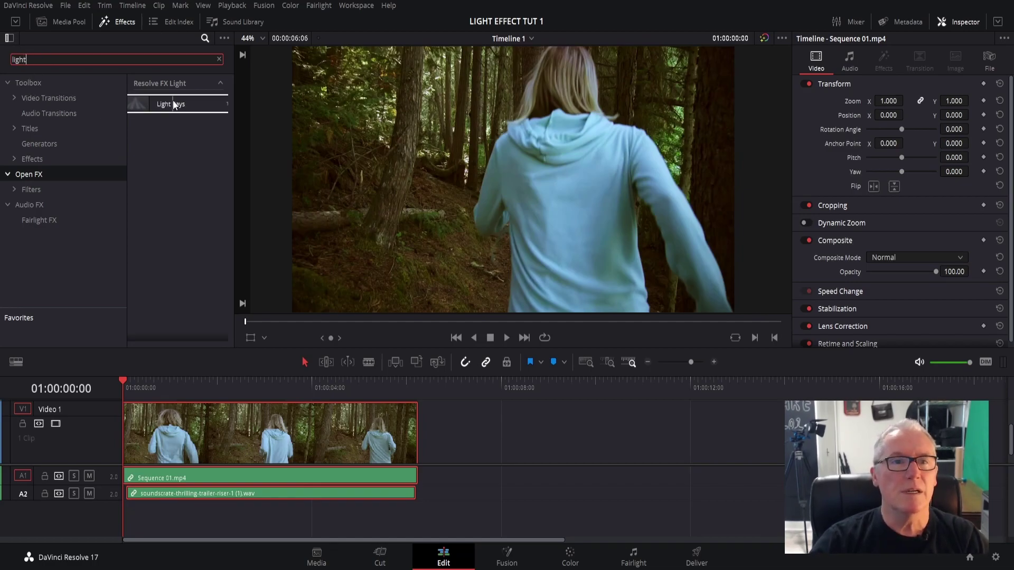
pyautogui.moveTo(172, 100); pyautogui.dragTo(280, 445)
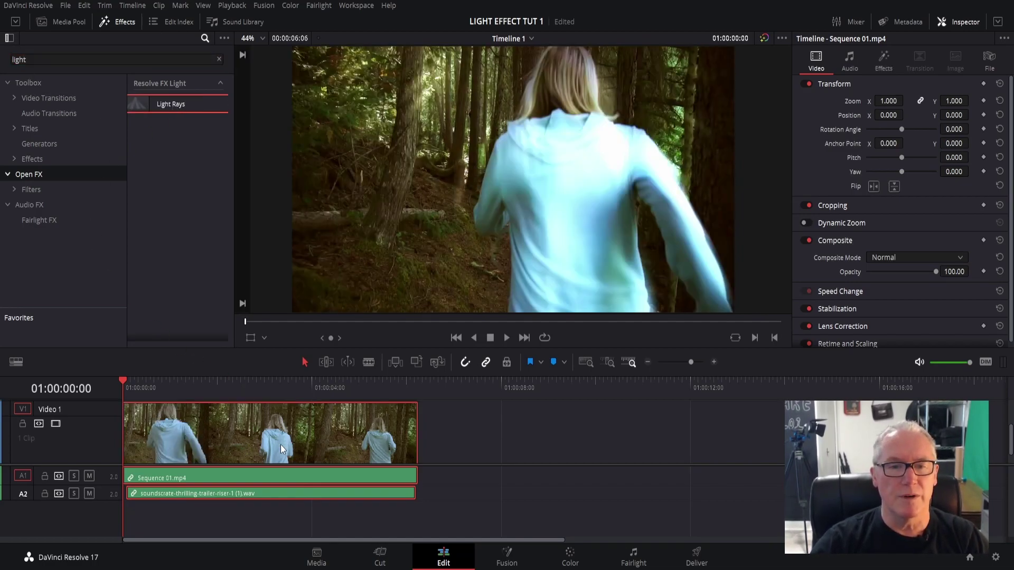
# Search for 'zoom' and add the Zoom Blur effect to the same clip
pyautogui.doubleClick(19, 59)
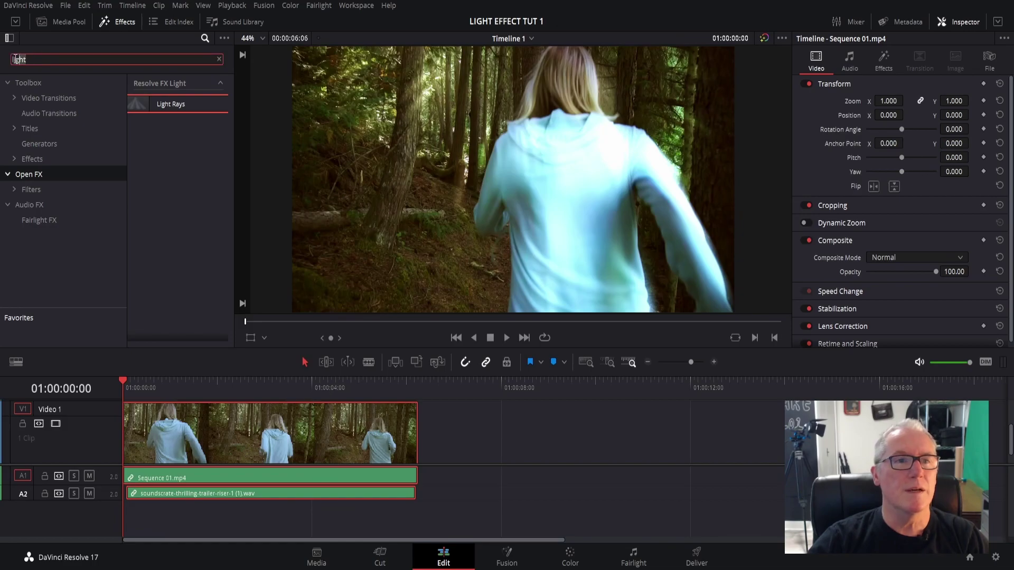
pyautogui.write('zoom')
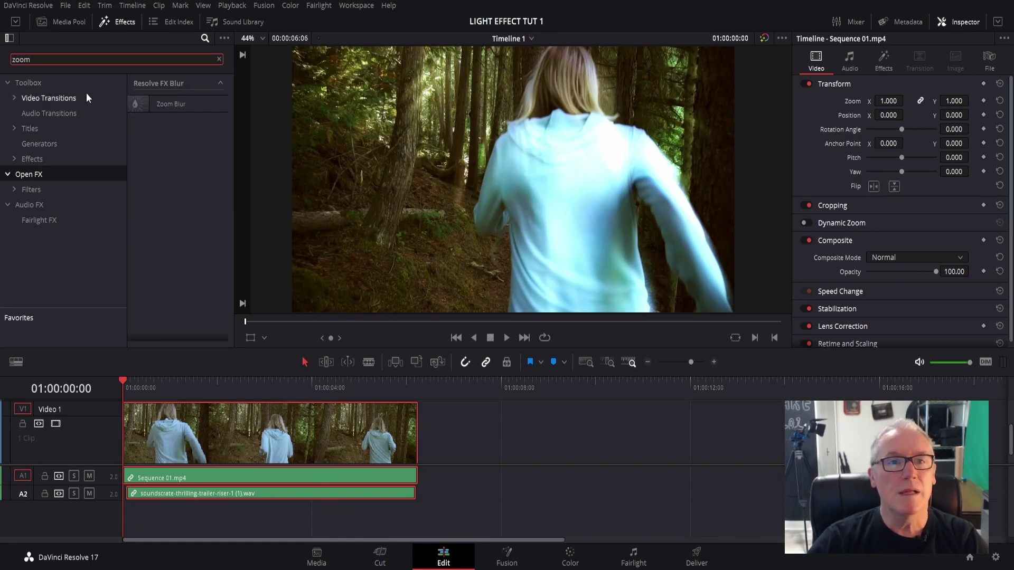
pyautogui.moveTo(165, 102); pyautogui.dragTo(272, 451)
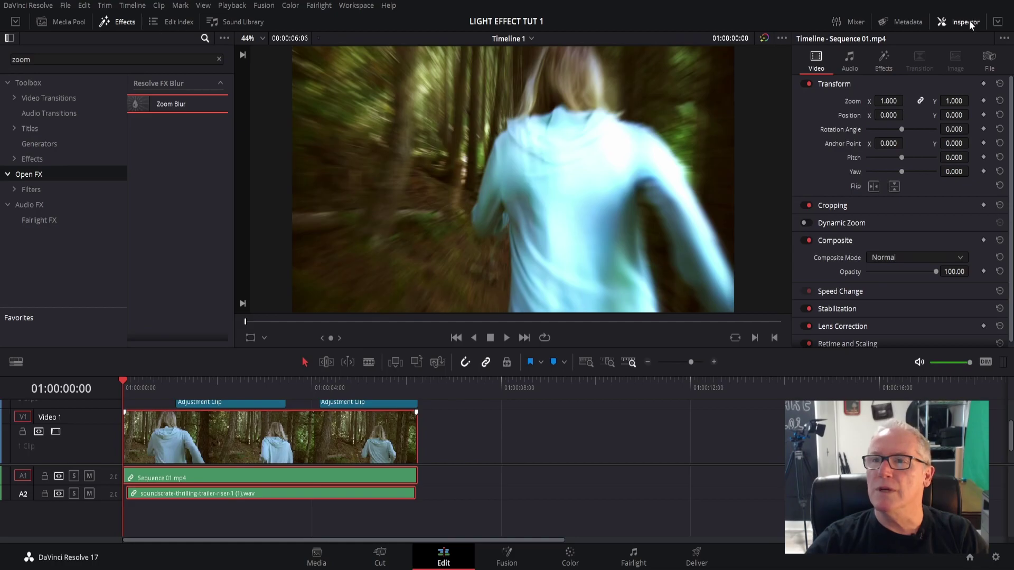
# In the Inspector, set Light Rays' source to Edges with a source threshold of 0.573
pyautogui.click(882, 56)
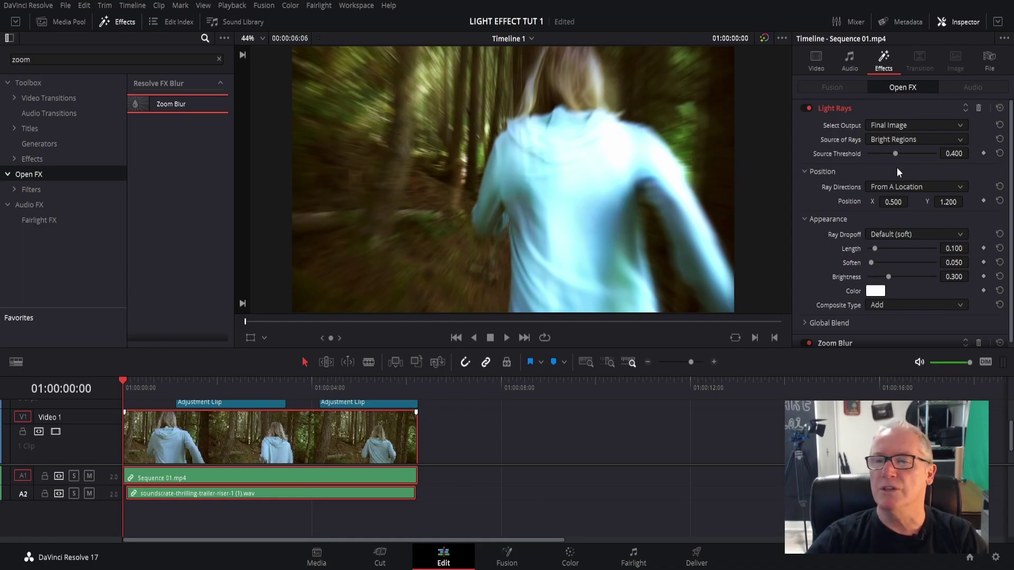
pyautogui.click(916, 139)
pyautogui.click(935, 154)
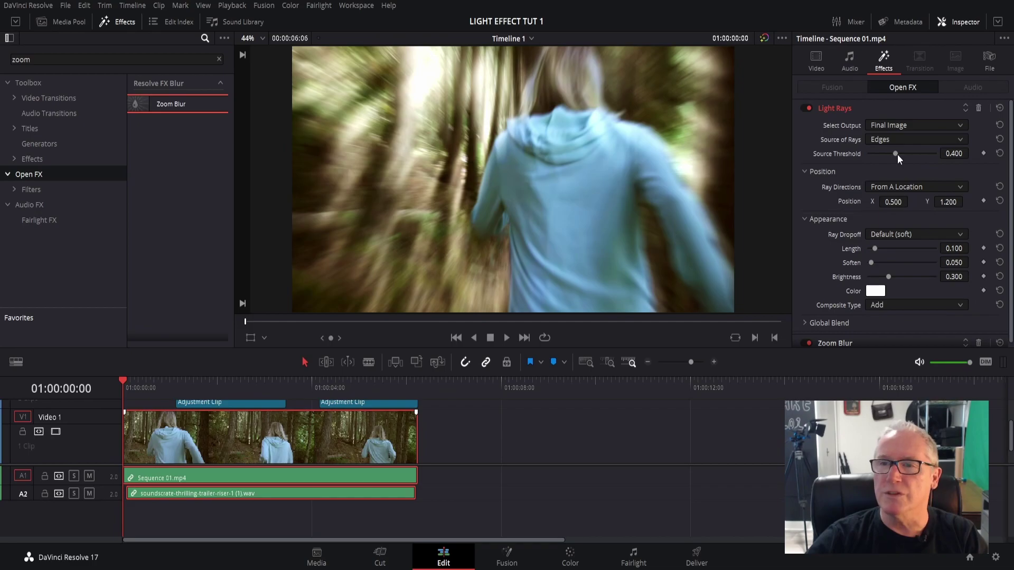
pyautogui.click(898, 154)
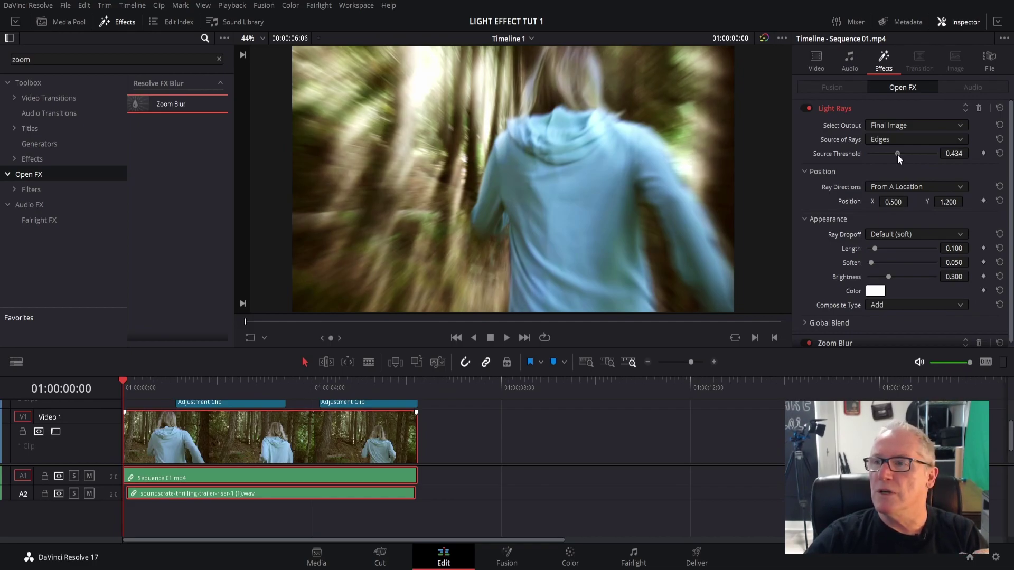
pyautogui.moveTo(898, 155); pyautogui.dragTo(908, 155)
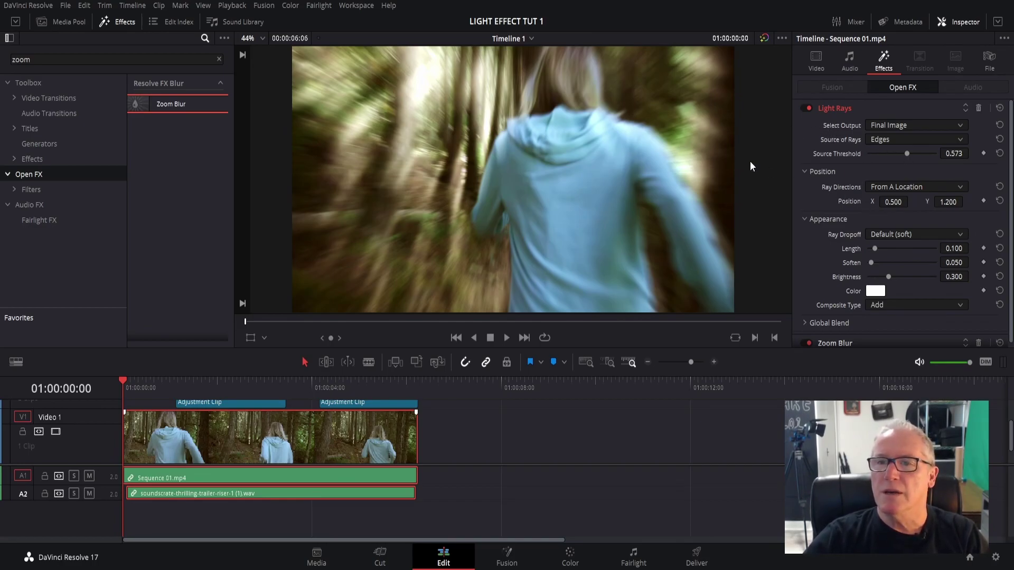
# Shift the ray source position to X 0.583 (Y 1.224)
pyautogui.moveTo(892, 202); pyautogui.dragTo(968, 202)
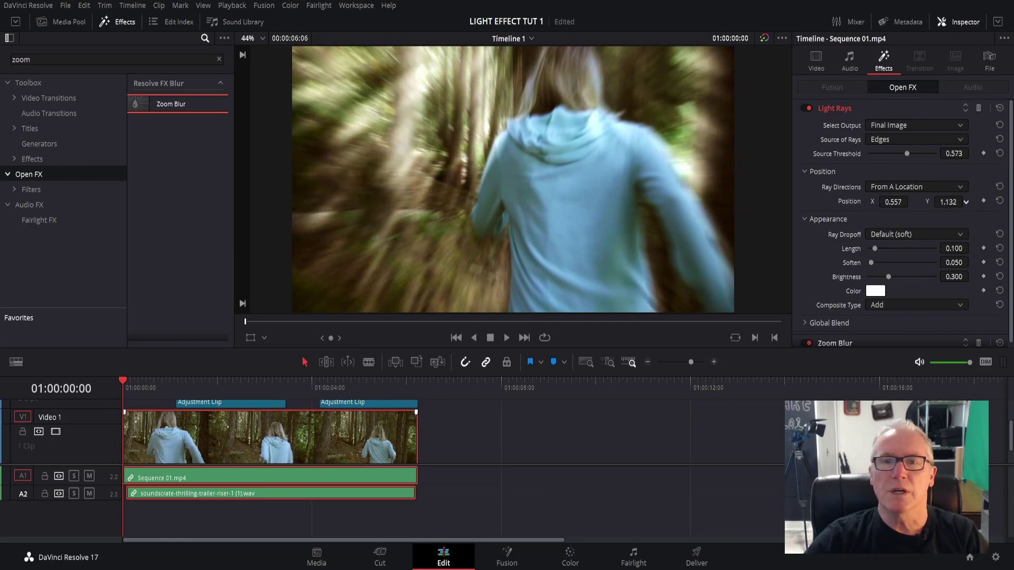
pyautogui.moveTo(891, 202); pyautogui.dragTo(892, 201)
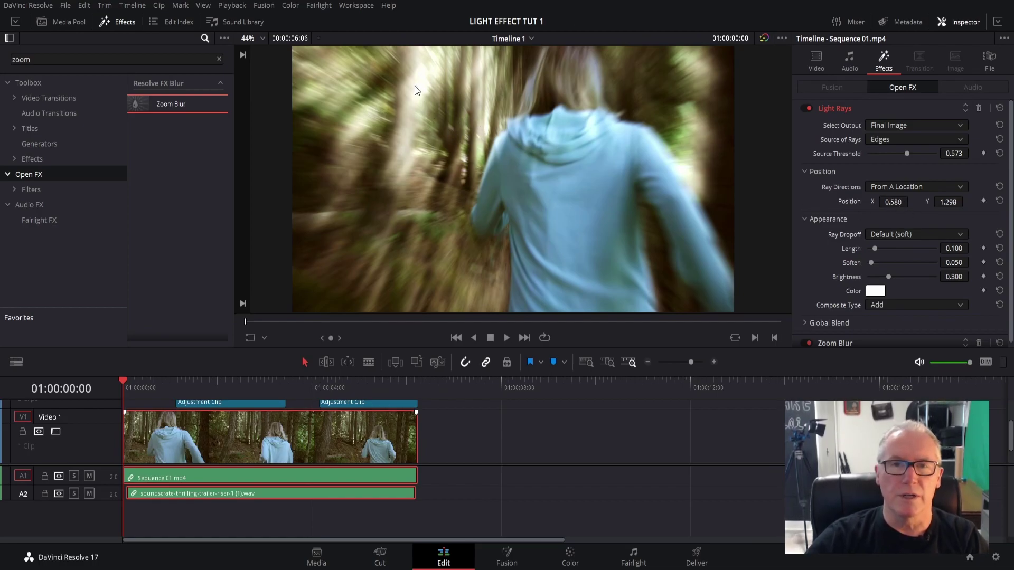
pyautogui.moveTo(896, 204); pyautogui.dragTo(948, 203)
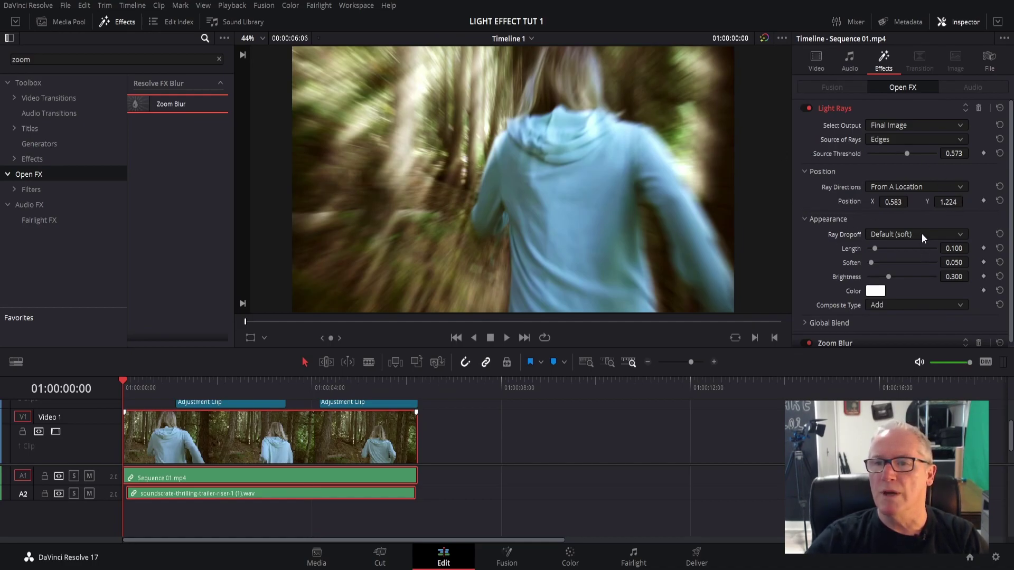
# Set Ray Dropoff to Keep Shape Of Source, length 0.214 and soften 0.098
pyautogui.click(911, 262)
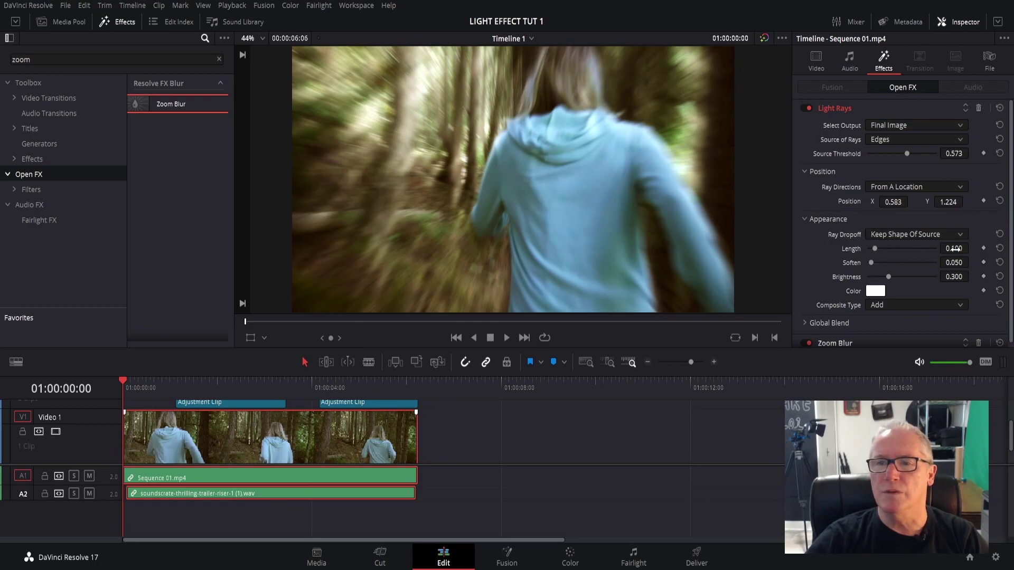
pyautogui.moveTo(953, 249)
pyautogui.mouseDown()
pyautogui.moveTo(919, 248)
pyautogui.moveTo(966, 248)
pyautogui.mouseUp()
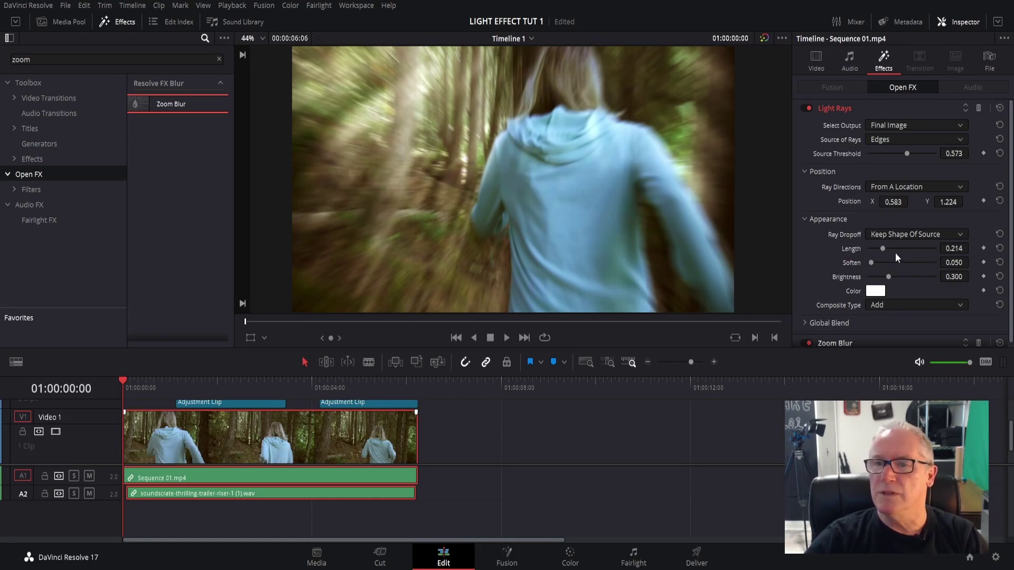
pyautogui.moveTo(958, 264); pyautogui.dragTo(972, 261)
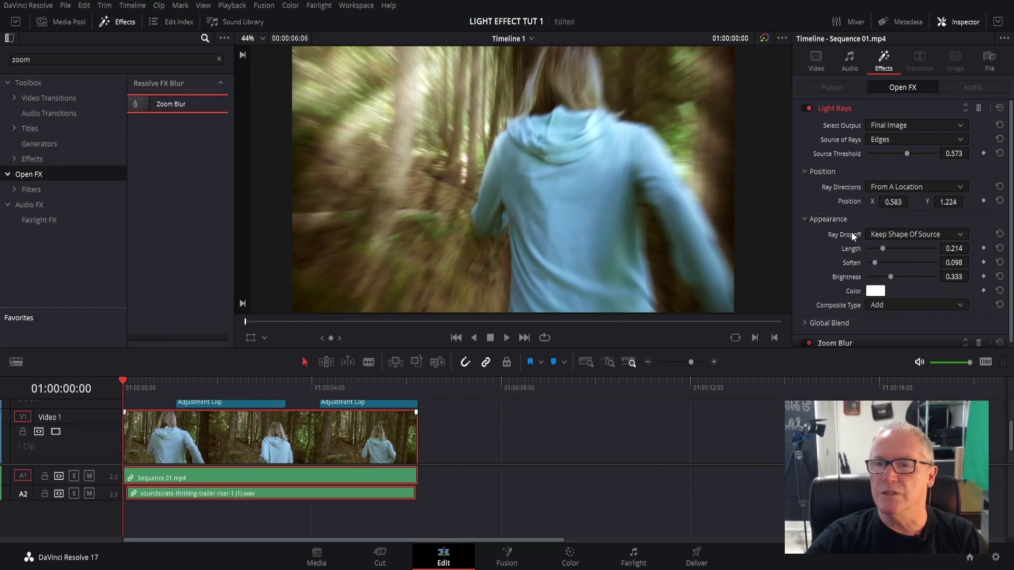
# Change the Light Rays Composite Type from Add to Screen
pyautogui.scroll(-1, 815, 261)
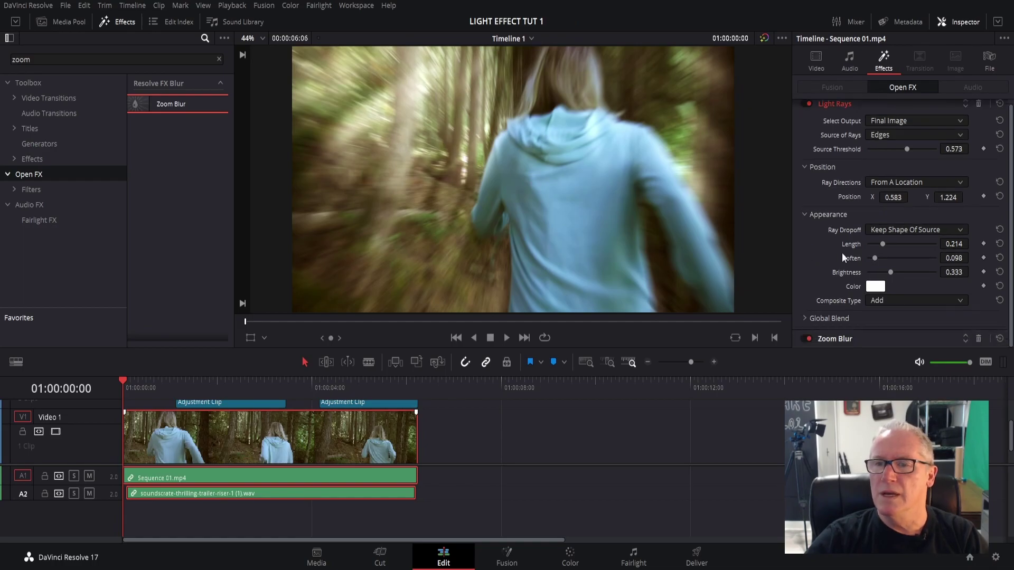
pyautogui.click(916, 300)
pyautogui.click(916, 314)
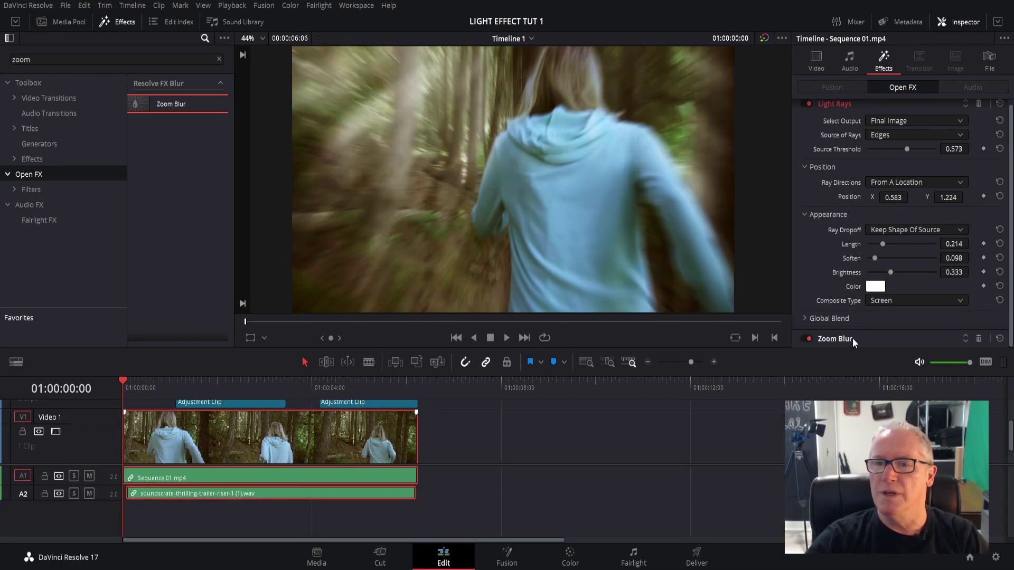
# Centre the Zoom Blur at X 0.583, Y 0.565 with strength 0.400, and save
pyautogui.click(834, 339)
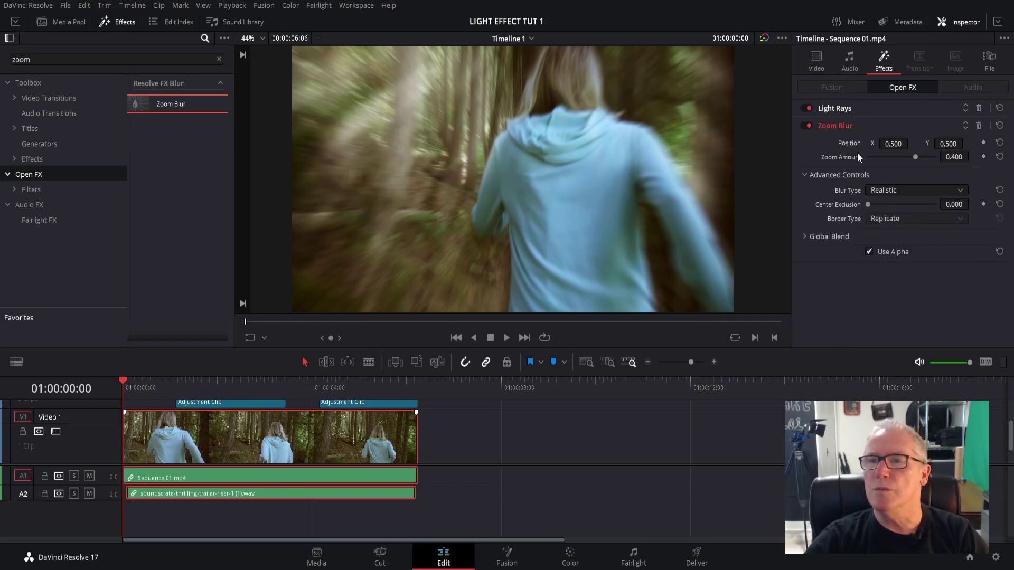
pyautogui.moveTo(905, 145); pyautogui.dragTo(965, 143)
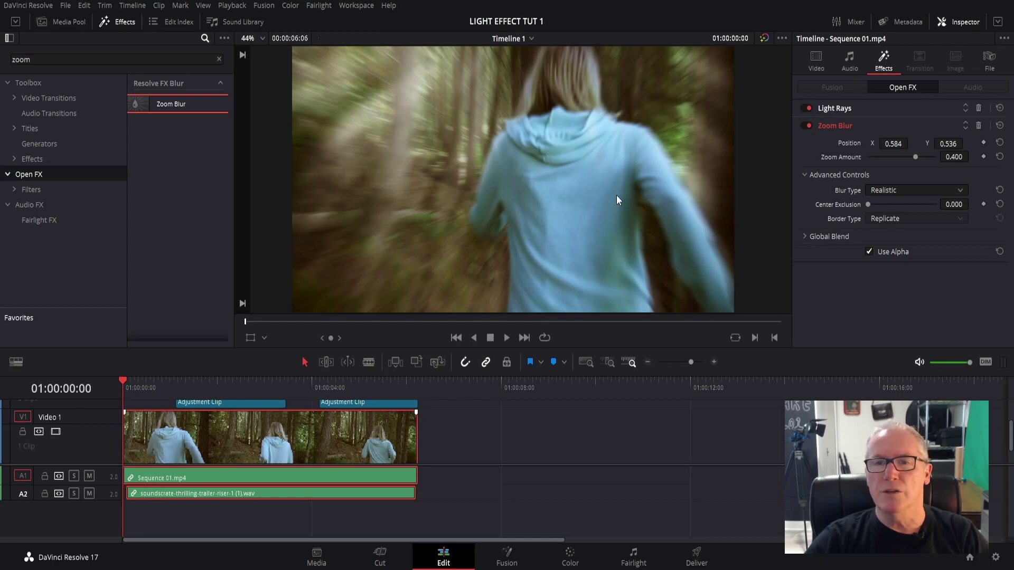
pyautogui.moveTo(966, 143); pyautogui.dragTo(912, 143)
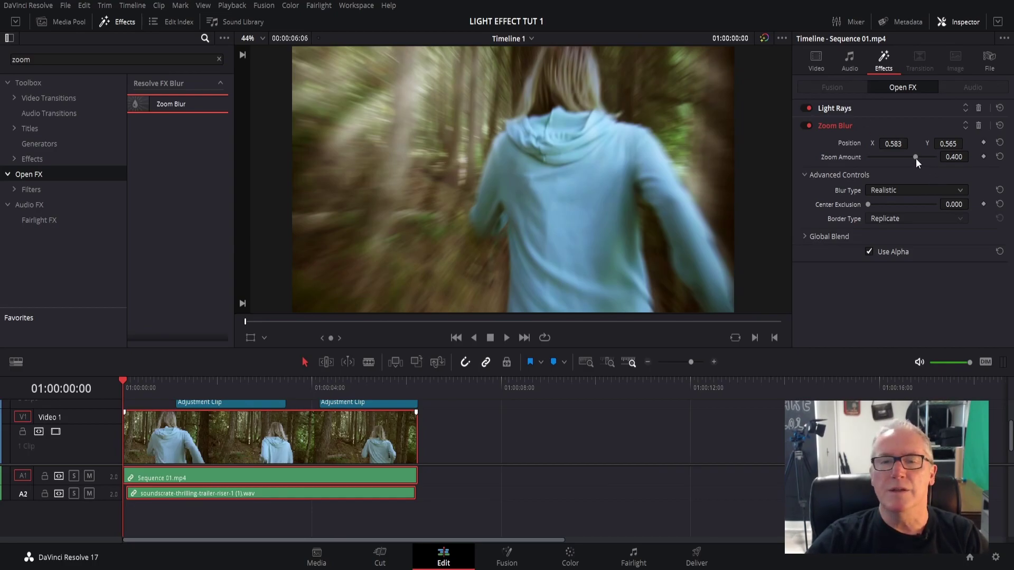
pyautogui.moveTo(915, 158); pyautogui.dragTo(912, 168)
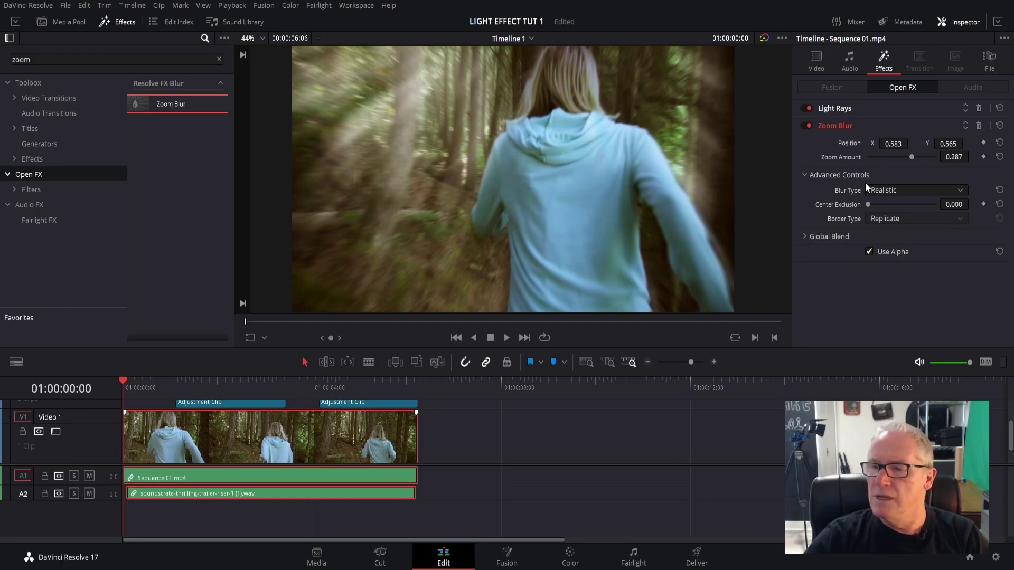
pyautogui.hotkey('ctrl', 's')
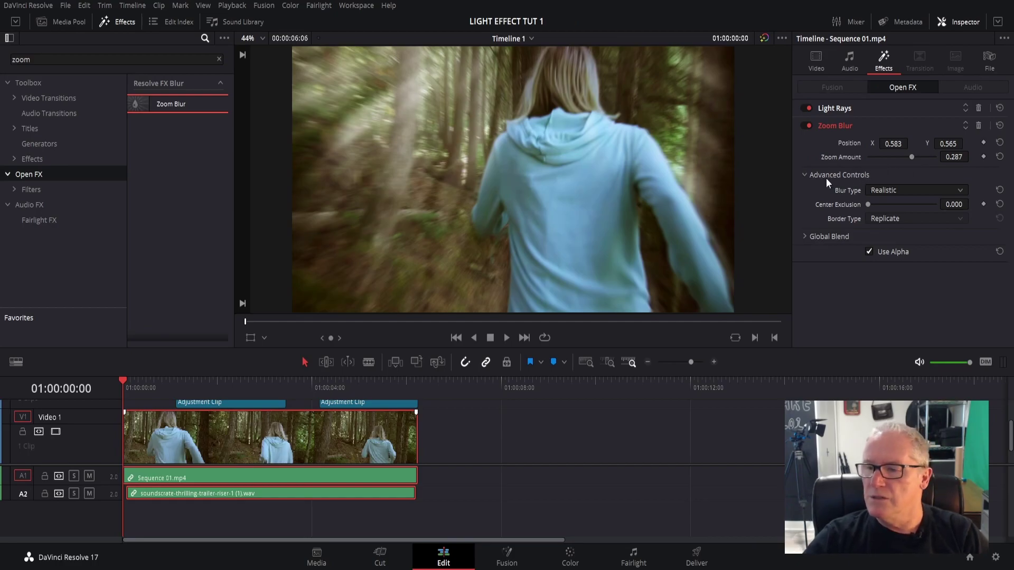
# Make the Zoom Blur Stylized, save, and lower its Global Blend to 0.604
pyautogui.click(909, 204)
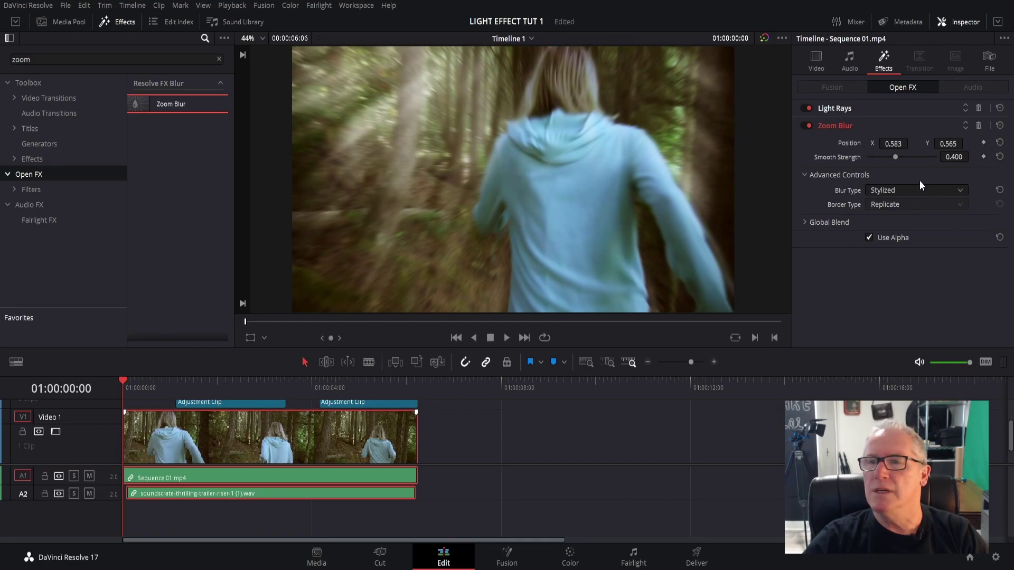
pyautogui.hotkey('ctrl', 's')
pyautogui.click(831, 222)
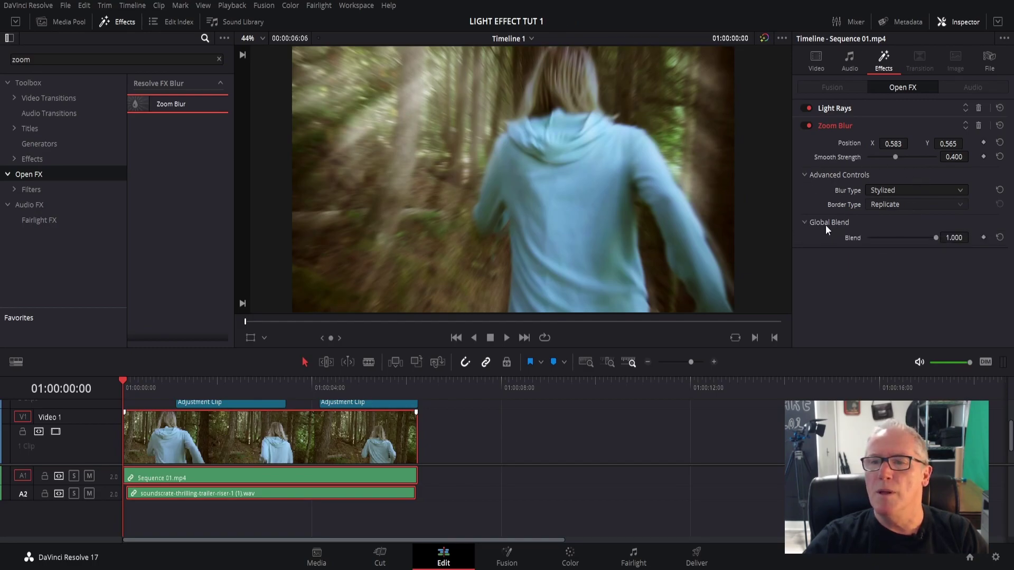
pyautogui.moveTo(935, 239); pyautogui.dragTo(913, 241)
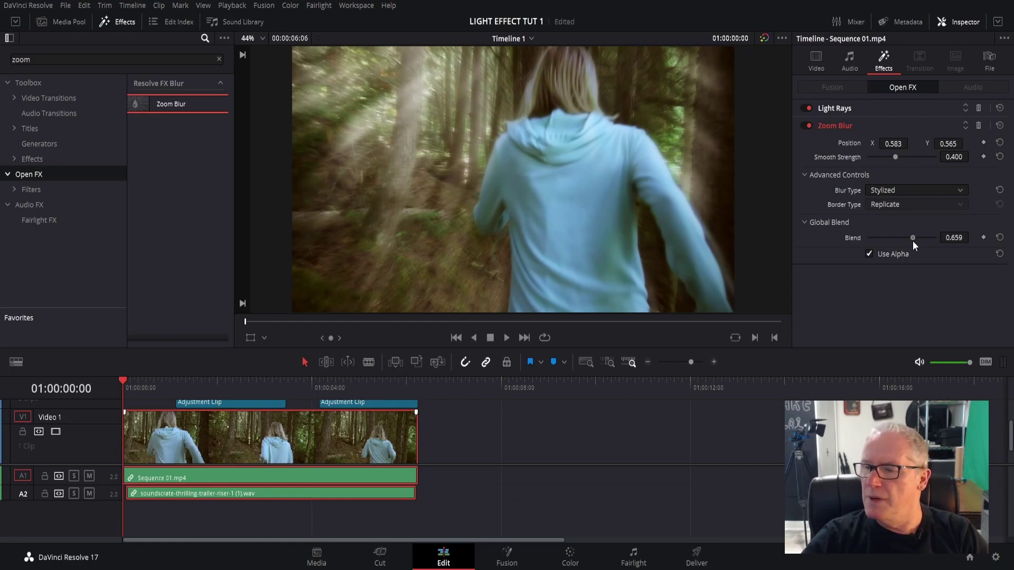
pyautogui.moveTo(912, 241); pyautogui.dragTo(909, 242)
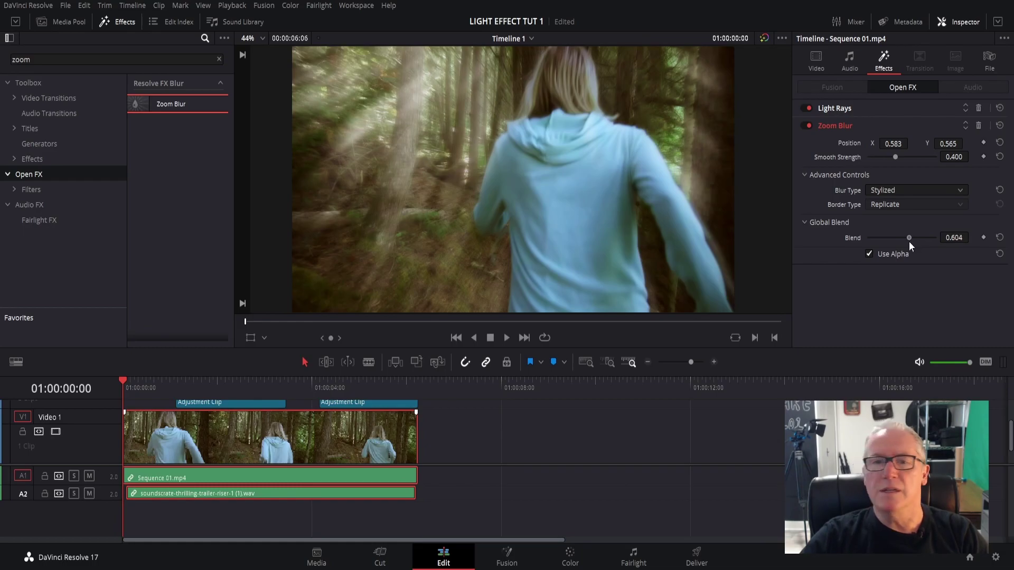